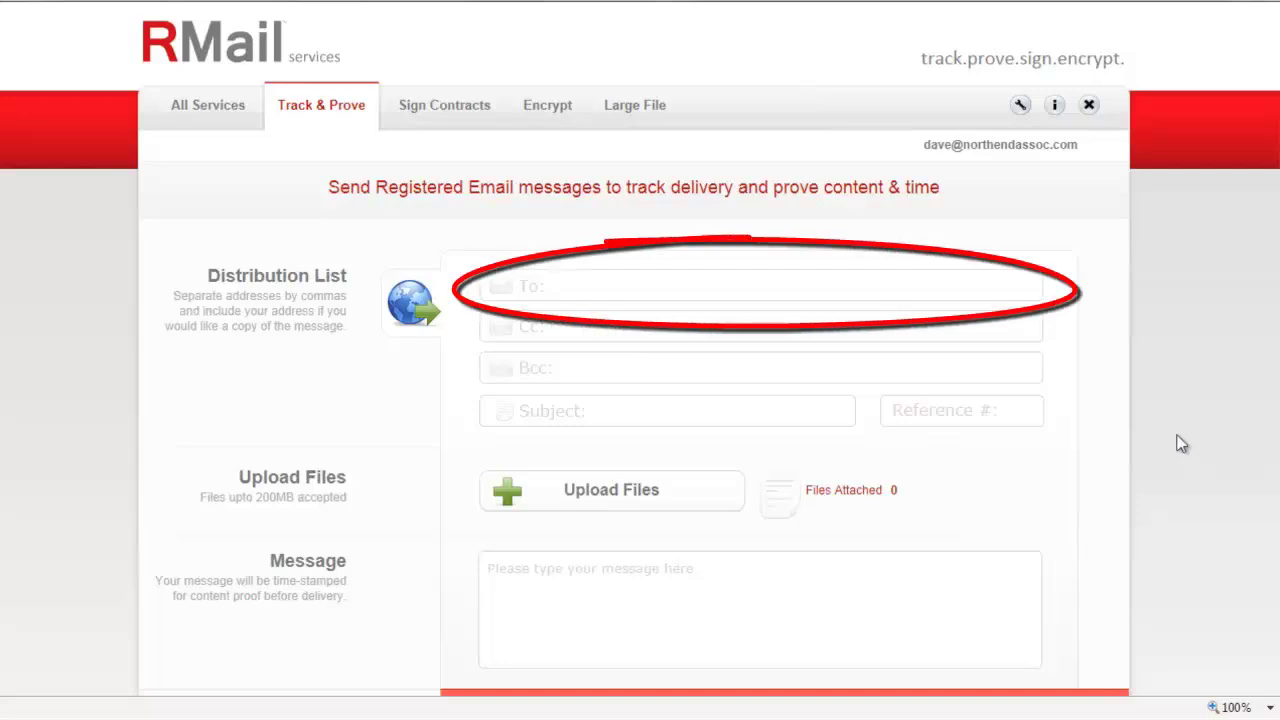
Address the registered email to the recipient with the subject 'Attached Terms and Conditions.'
{"action": "left_click", "coordinate": [606, 297]}
{"action": "key", "text": "ctrl+v"}
{"action": "key", "text": "Tab"}
{"action": "key", "text": "Tab"}
{"action": "key", "text": "Tab"}
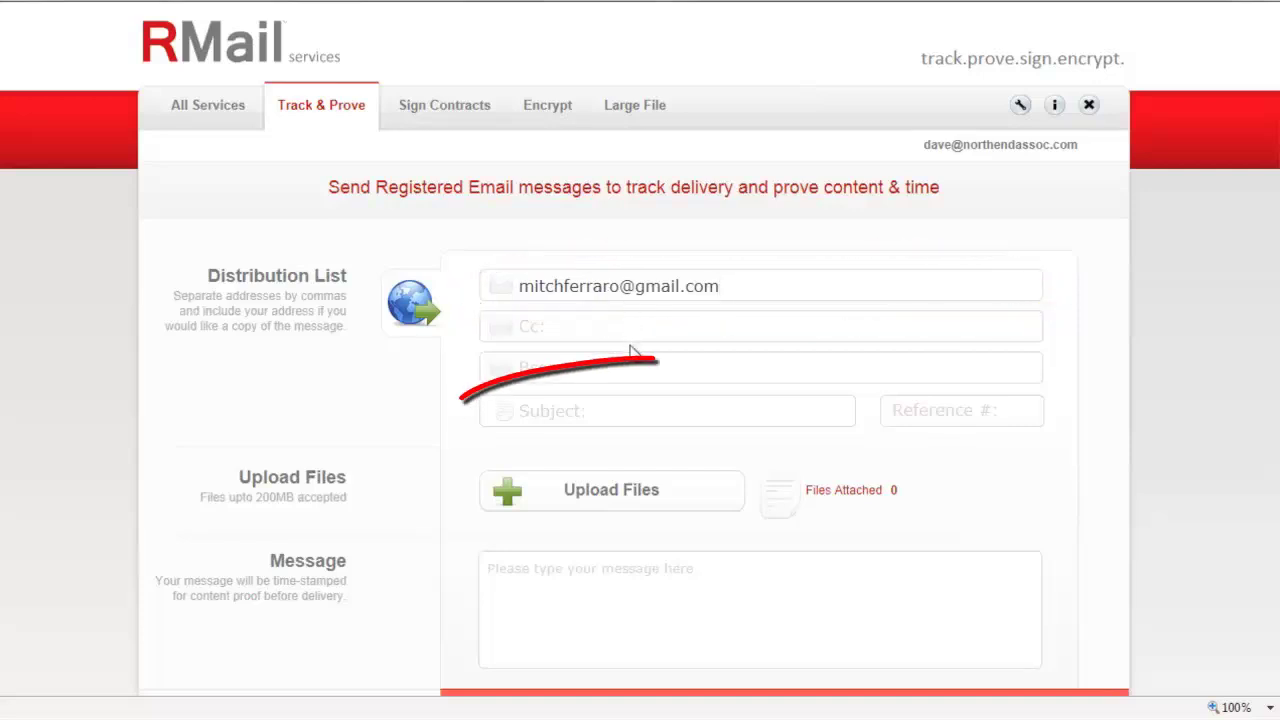
{"action": "type", "text": "Attached Term"}
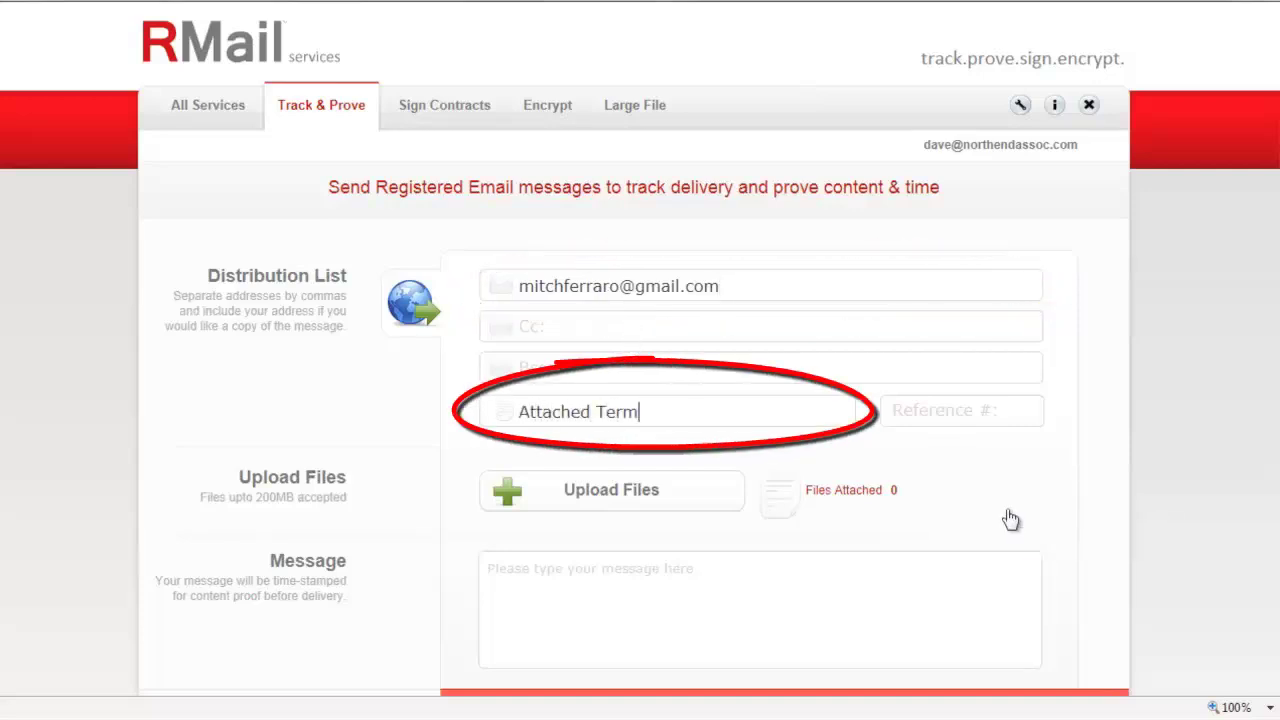
{"action": "type", "text": "s and Conditions."}
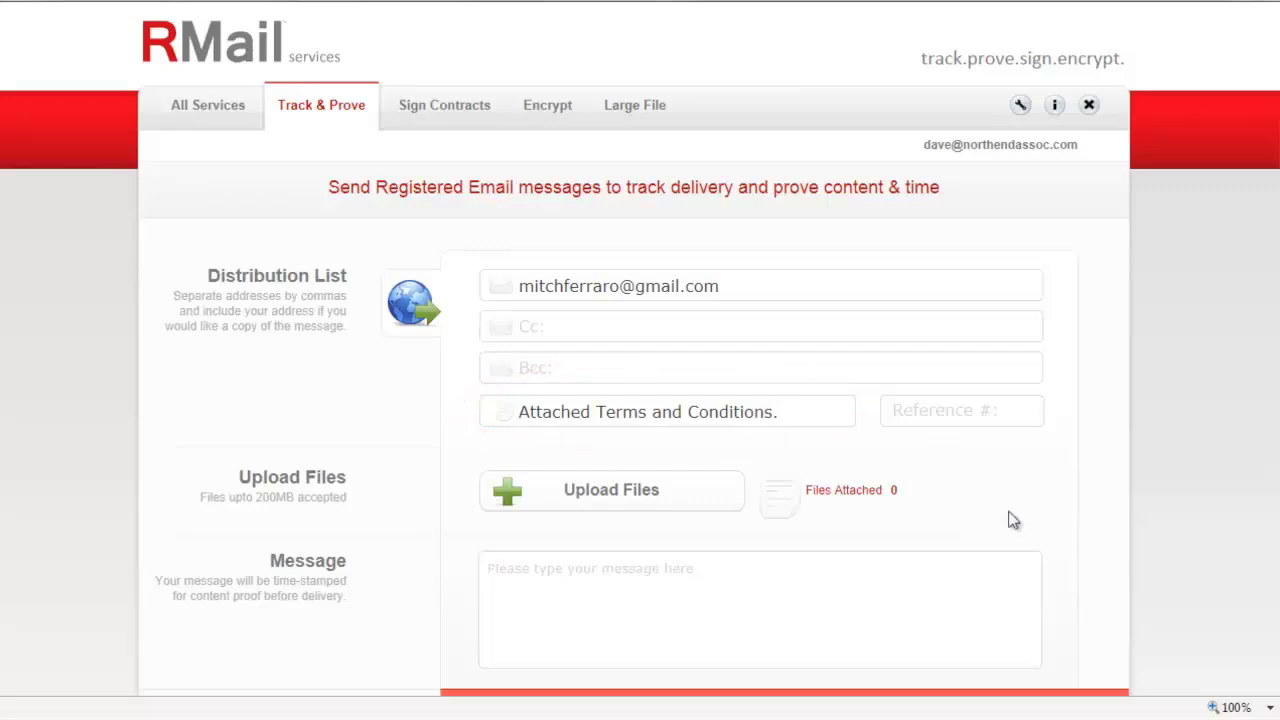
Attach CompanyTermsAgreement.pdf from the Desktop
{"action": "left_click", "coordinate": [600, 495]}
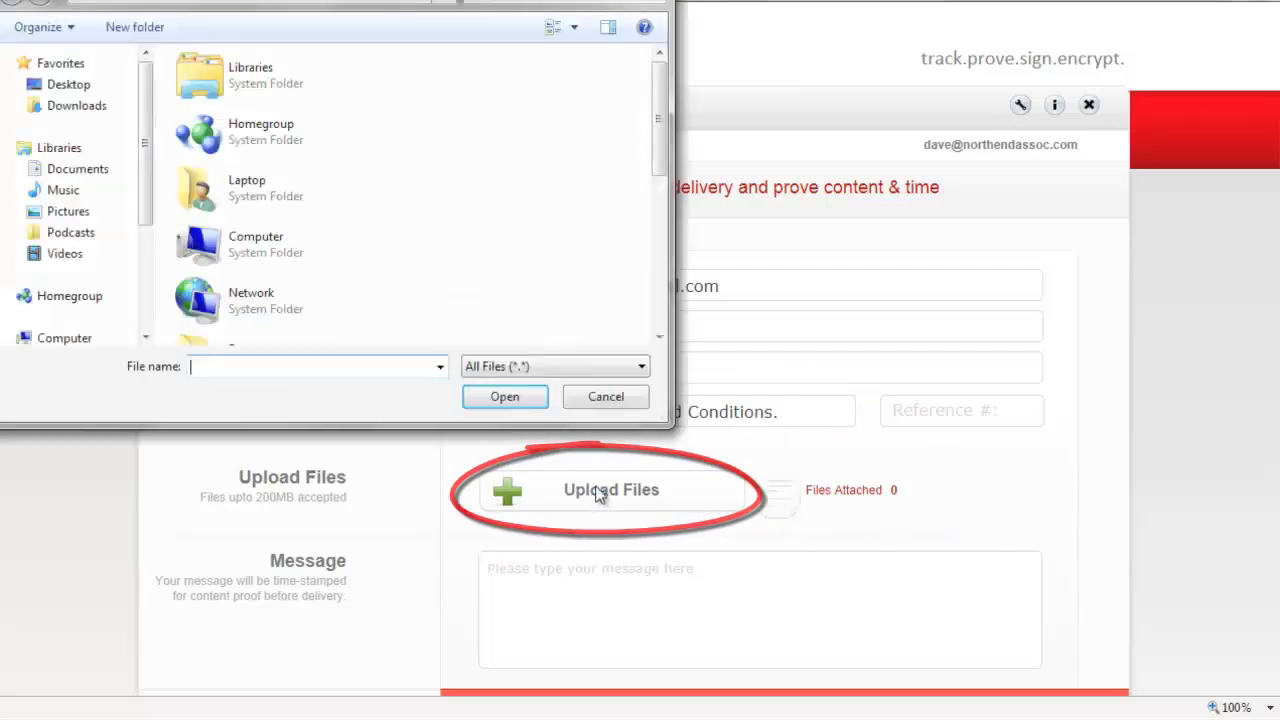
{"action": "left_click", "coordinate": [68, 84]}
{"action": "scroll", "coordinate": [714, 163], "scroll_direction": "down", "scroll_amount": 5}
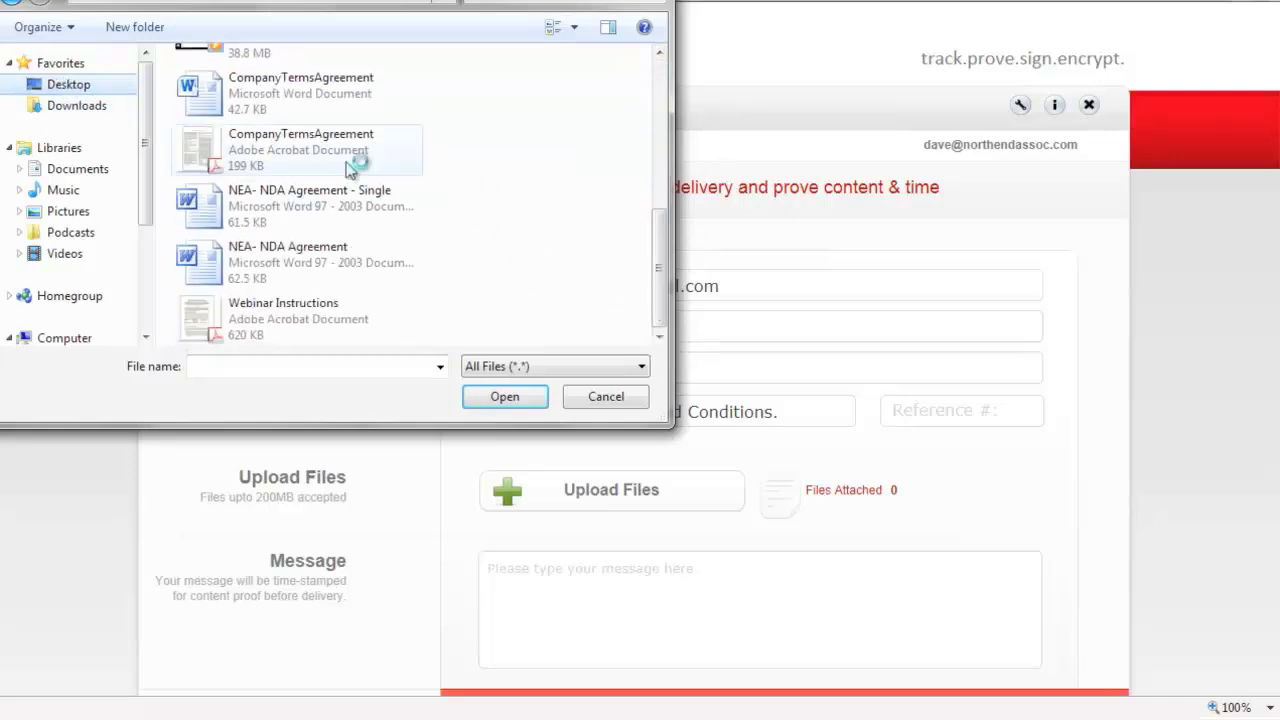
{"action": "double_click", "coordinate": [357, 166]}
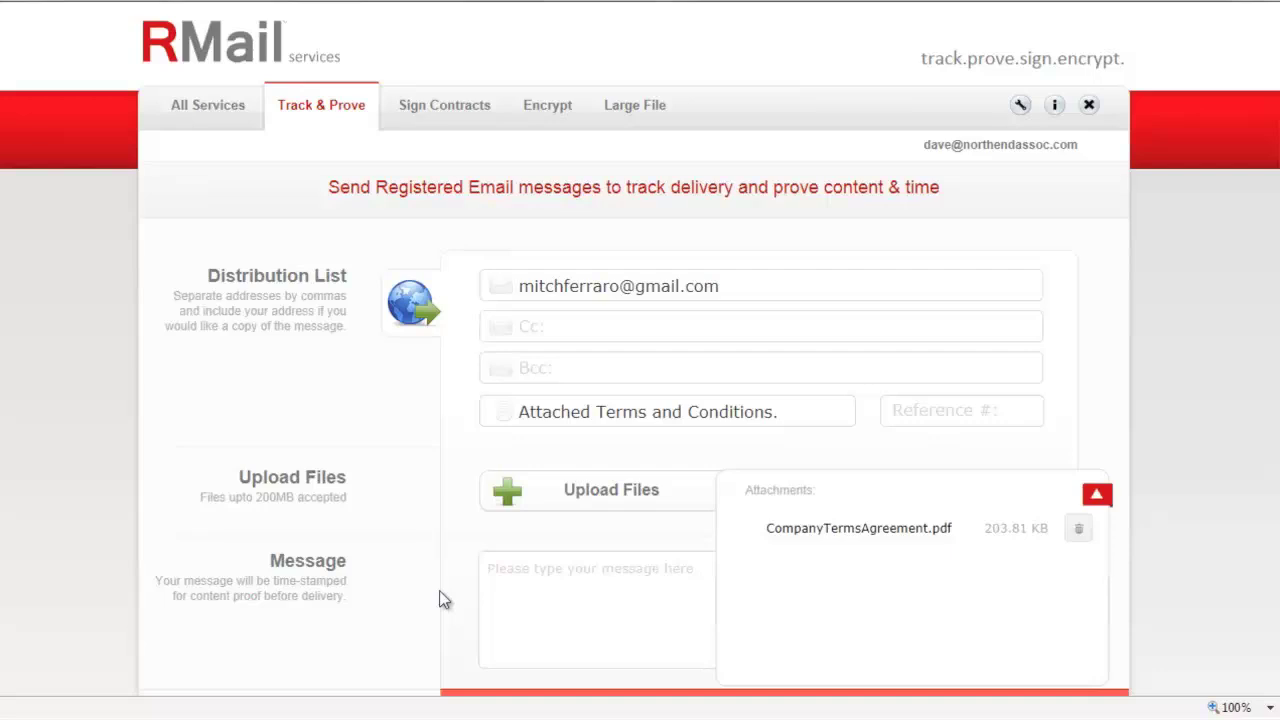
Write a short body greeting the recipient, thanking them for the call, noting the attached terms, and signing off
{"action": "left_click", "coordinate": [1097, 495]}
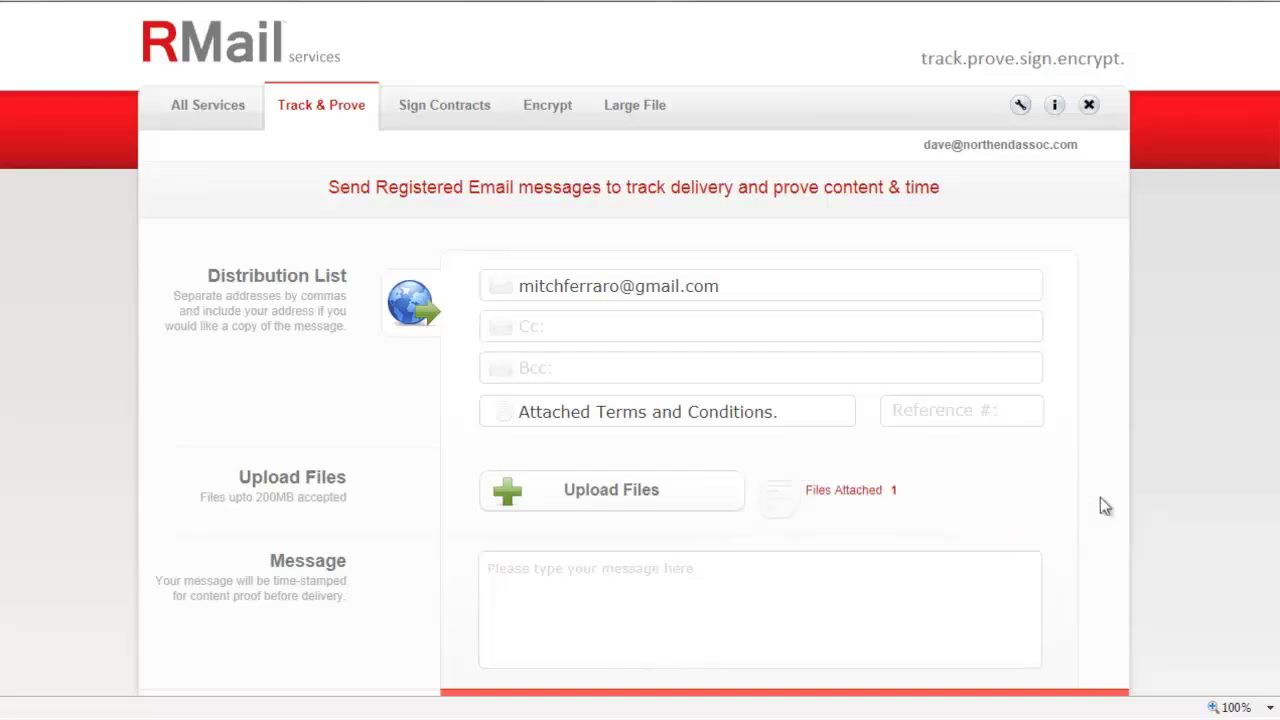
{"action": "left_click", "coordinate": [549, 617]}
{"action": "type", "text": "Mitch,"}
{"action": "key", "text": "Return"}
{"action": "key", "text": "Return"}
{"action": "type", "text": "Thanks for your time on the phone today."}
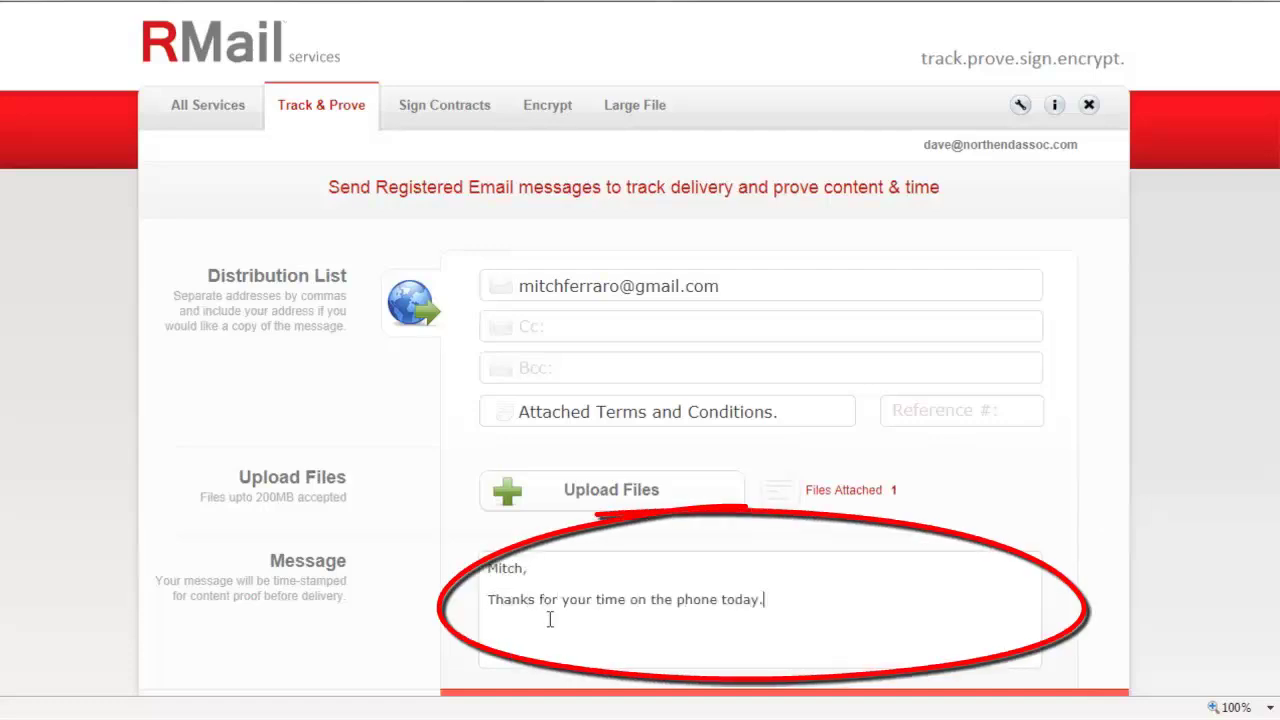
{"action": "type", "text": "  Attached are the terms and conditions we disc"}
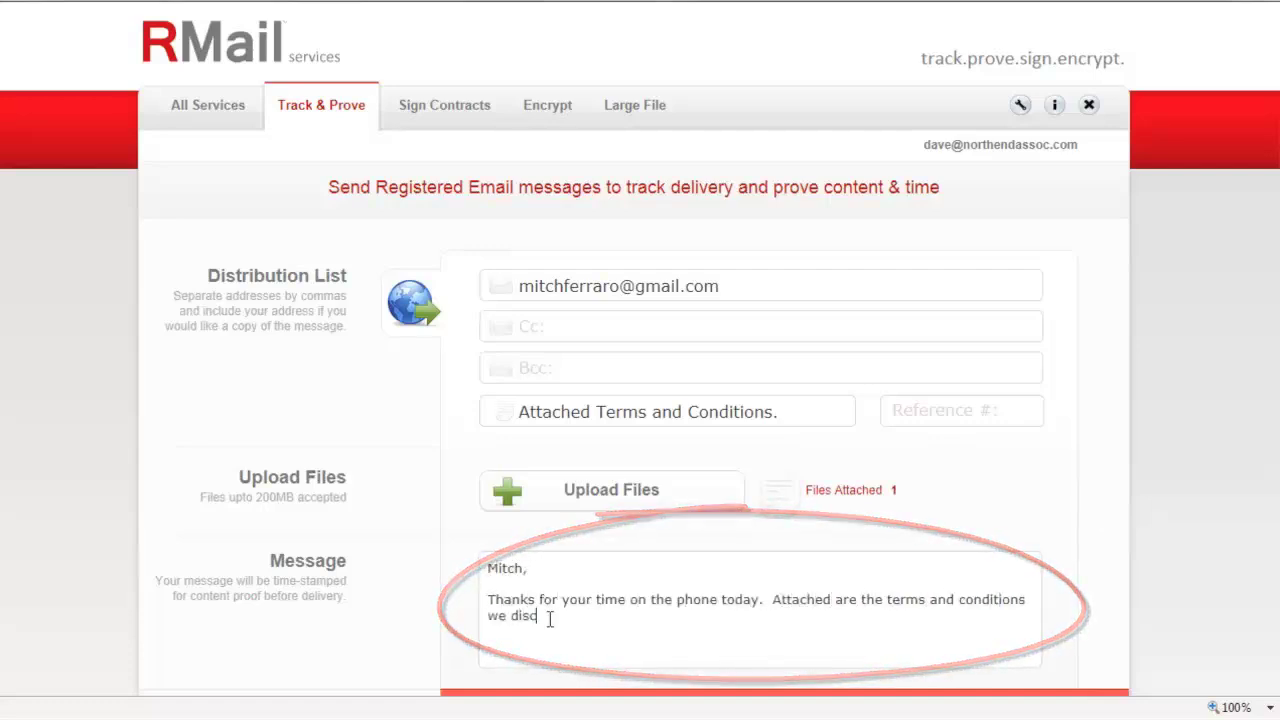
{"action": "type", "text": "ussed."}
{"action": "key", "text": "Return"}
{"action": "key", "text": "Return"}
{"action": "type", "text": "Thank you,"}
{"action": "key", "text": "Return"}
{"action": "type", "text": "Dave"}
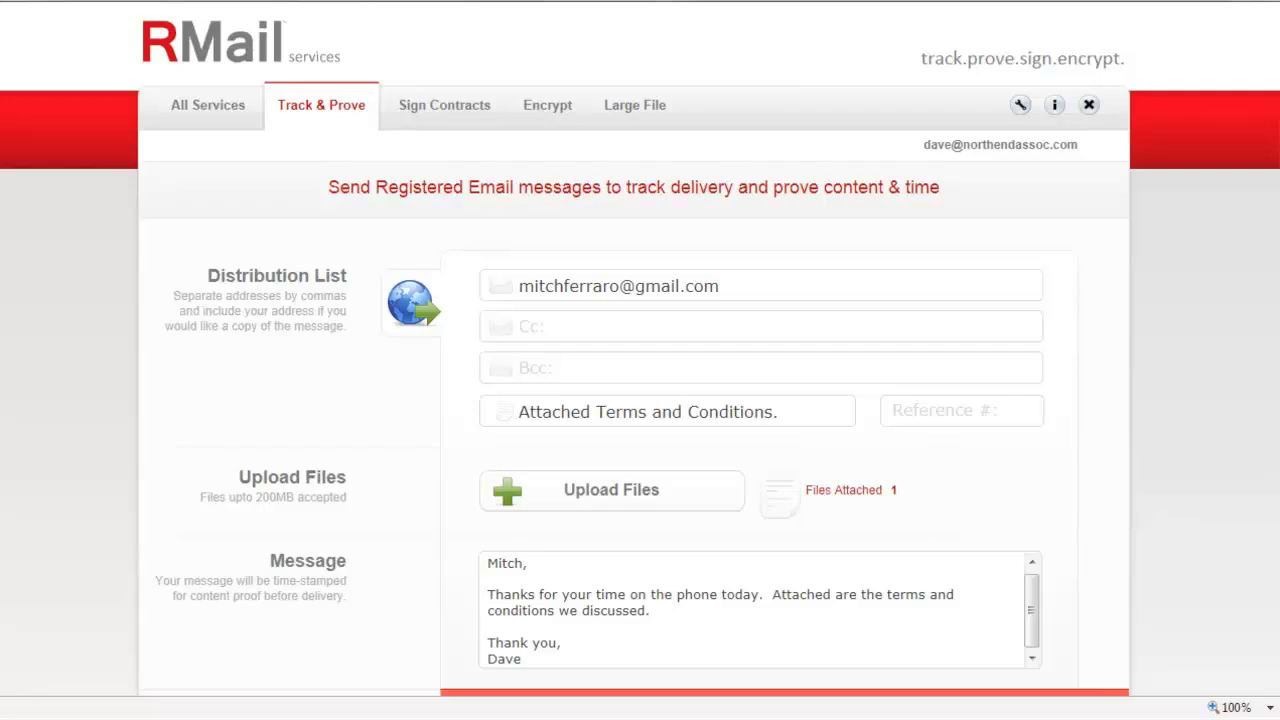
{"action": "scroll", "coordinate": [640, 400], "scroll_direction": "down", "scroll_amount": 3}
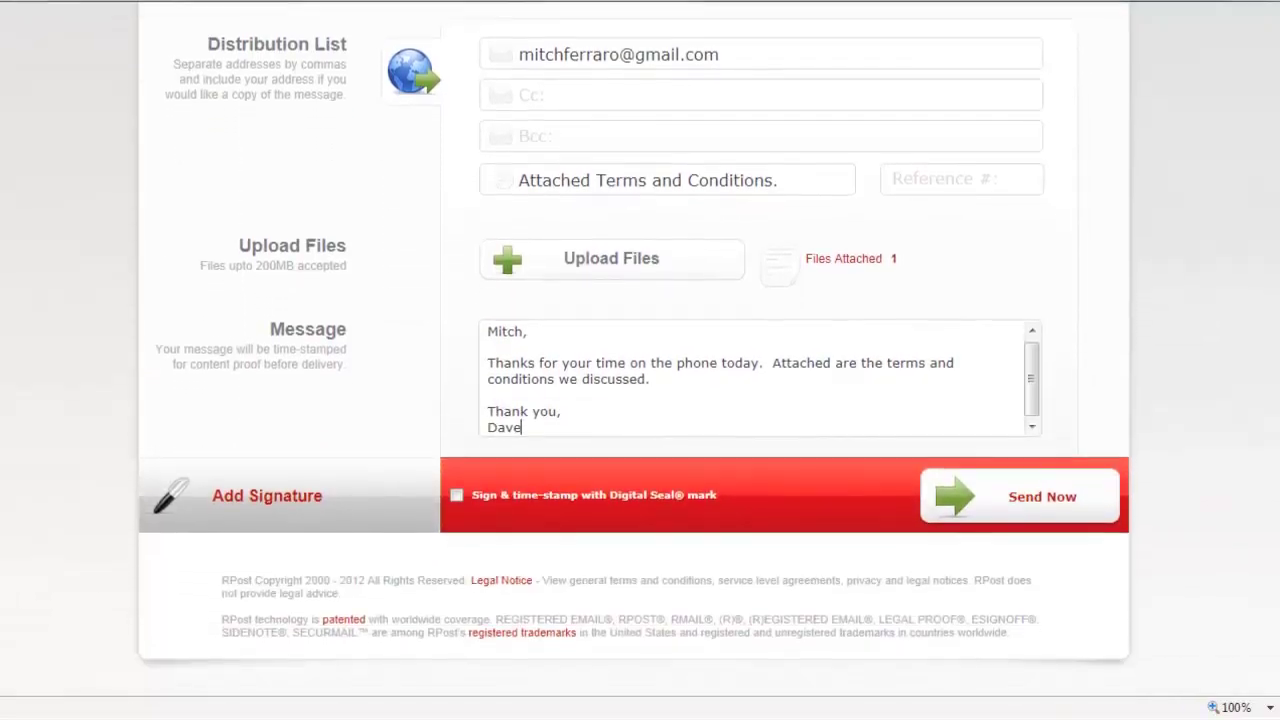
Draw a handwritten signature and apply it, enabling the Digital Seal time-stamp
{"action": "left_click", "coordinate": [250, 508]}
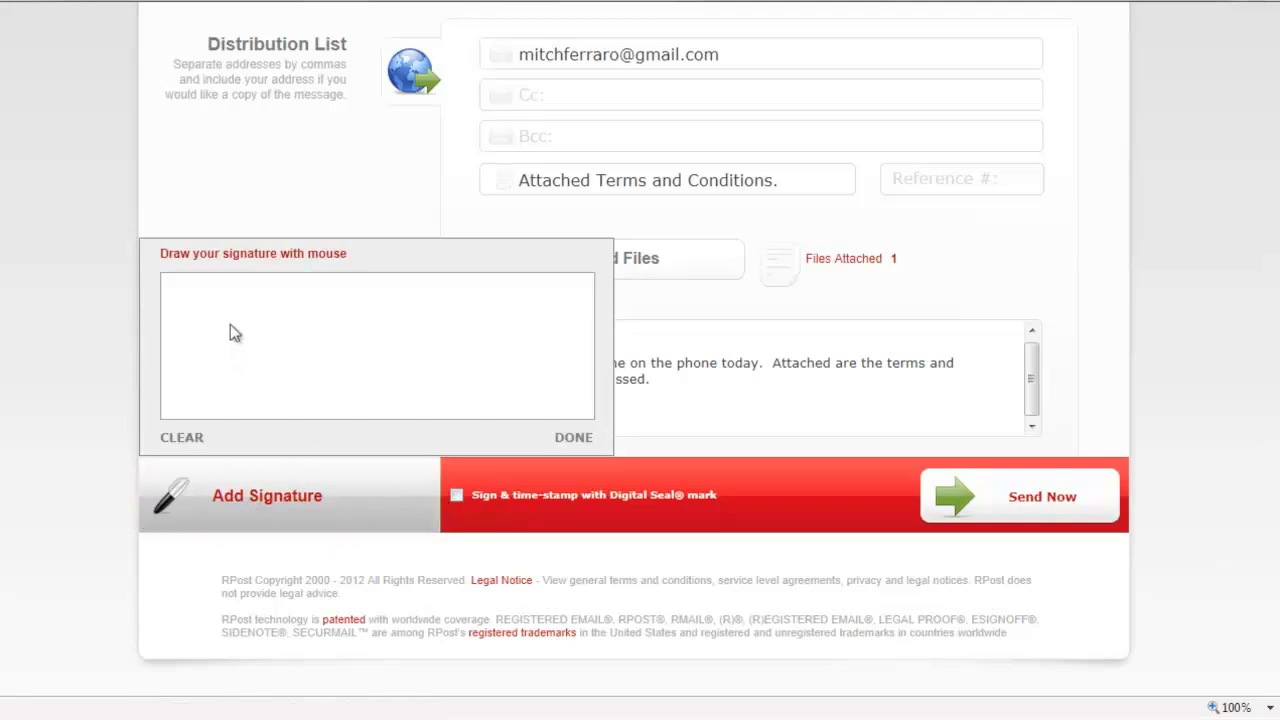
{"action": "mouse_move", "coordinate": [200, 378]}
{"action": "left_mouse_down"}
{"action": "mouse_move", "coordinate": [250, 315]}
{"action": "mouse_move", "coordinate": [247, 367]}
{"action": "mouse_move", "coordinate": [314, 360]}
{"action": "mouse_move", "coordinate": [303, 405]}
{"action": "mouse_move", "coordinate": [351, 397]}
{"action": "mouse_move", "coordinate": [370, 340]}
{"action": "left_mouse_up"}
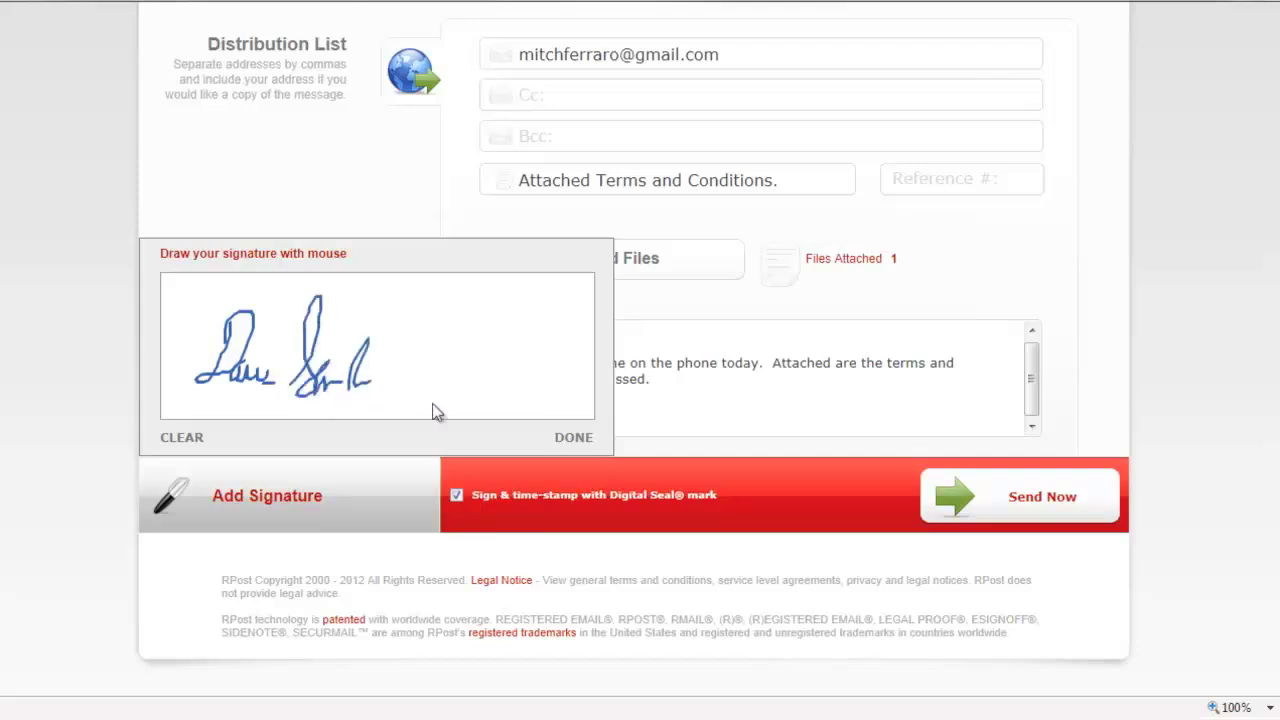
{"action": "left_click", "coordinate": [573, 440]}
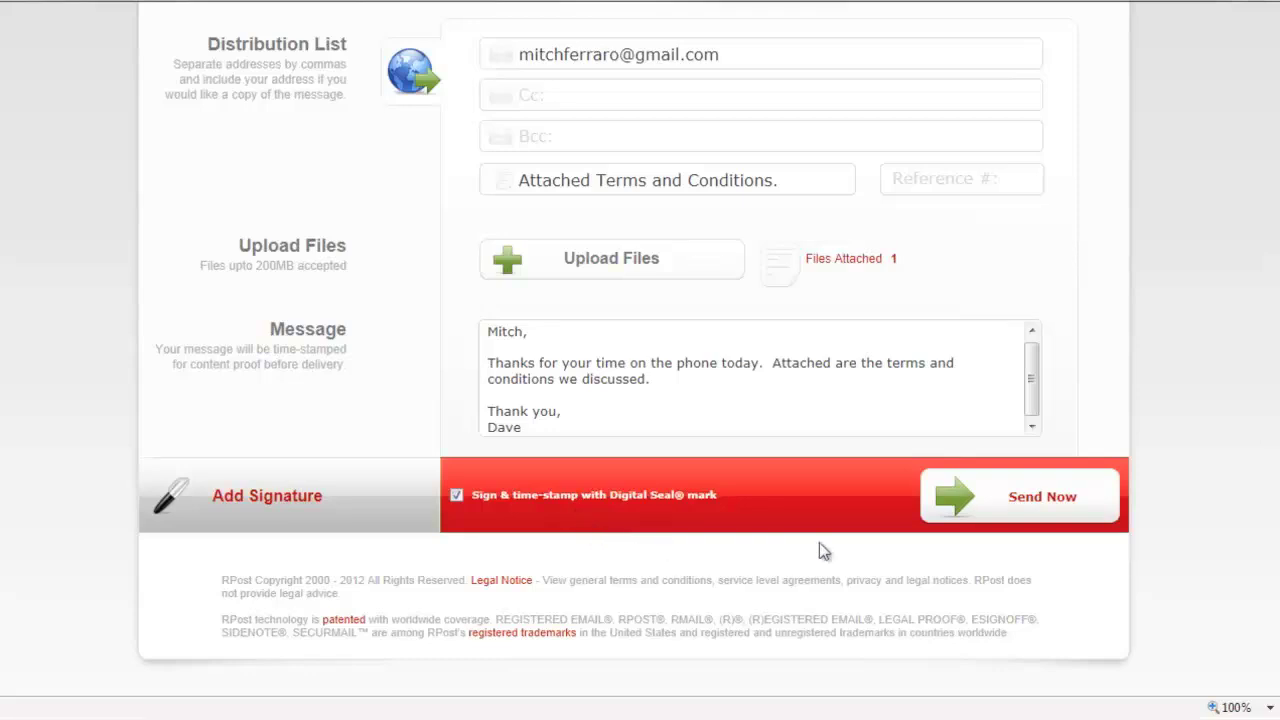
Send the registered email now, dismiss the sent confirmation, and return to the top of the blank form
{"action": "left_click", "coordinate": [1041, 505]}
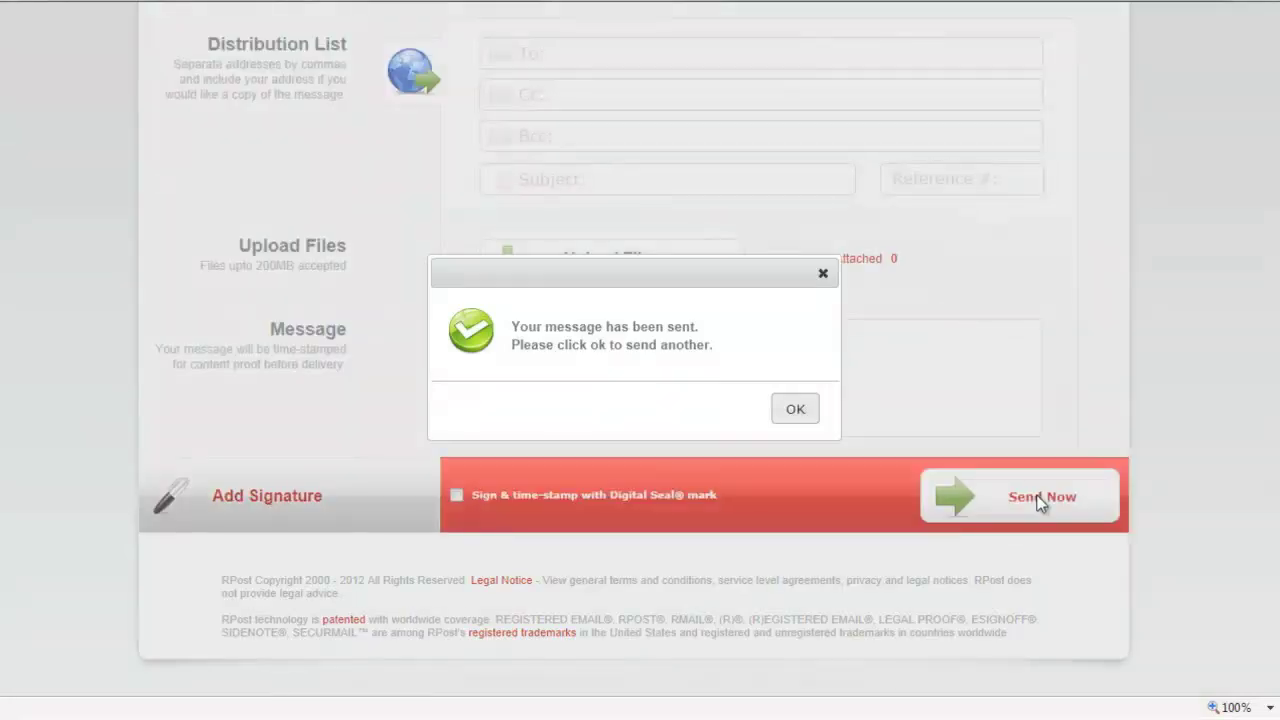
{"action": "left_click", "coordinate": [798, 409]}
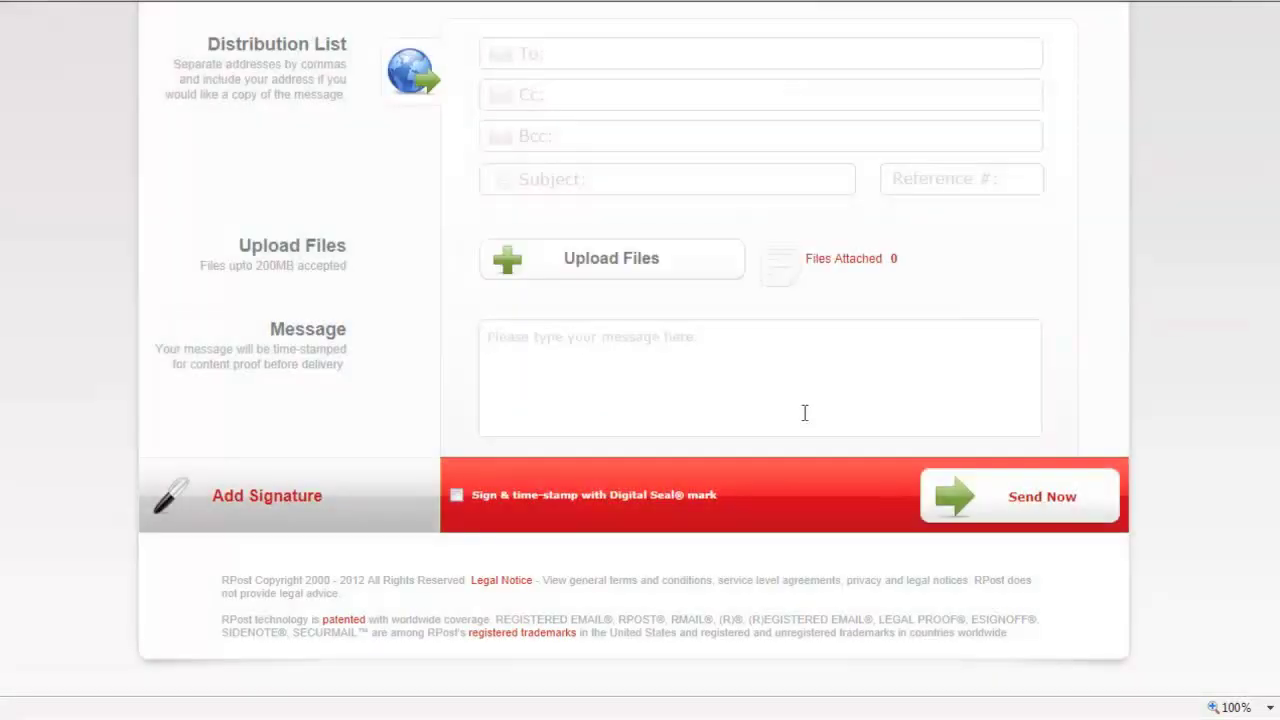
{"action": "scroll", "coordinate": [805, 413], "scroll_direction": "up", "scroll_amount": 3}
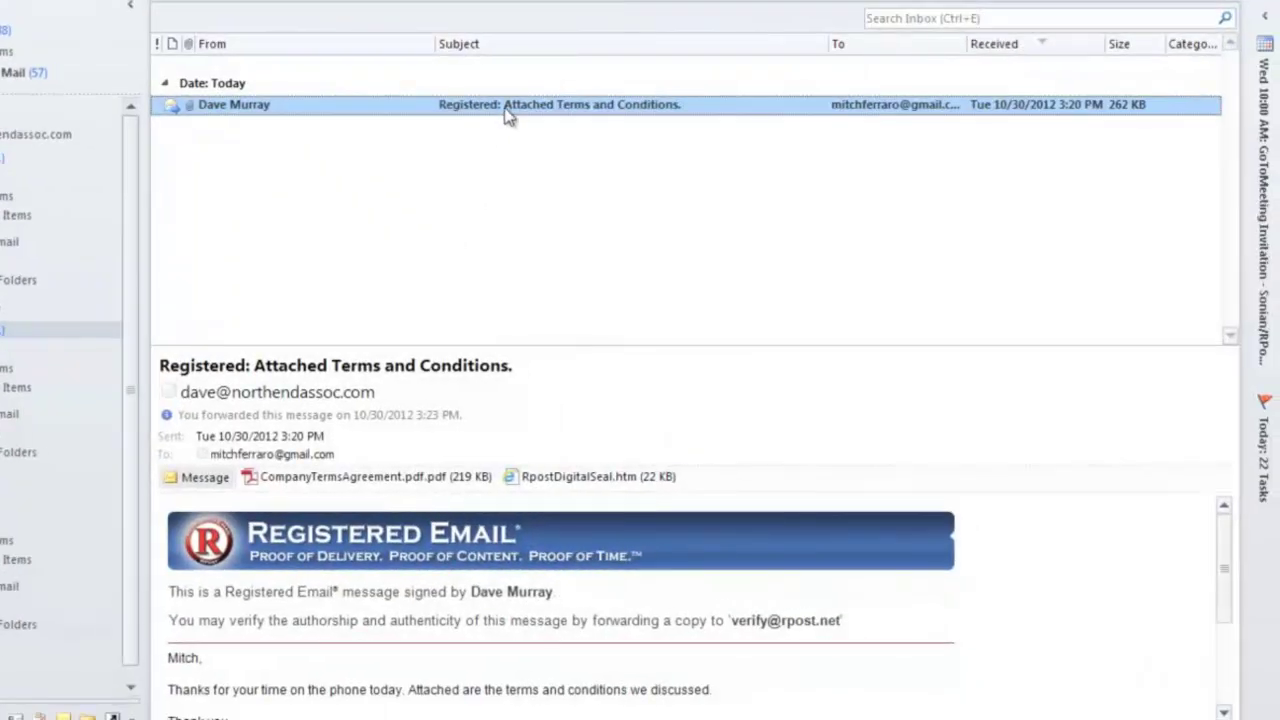
Open the delivered Registered Email and view its RpostDigitalSeal.htm attachment
{"action": "double_click", "coordinate": [505, 105]}
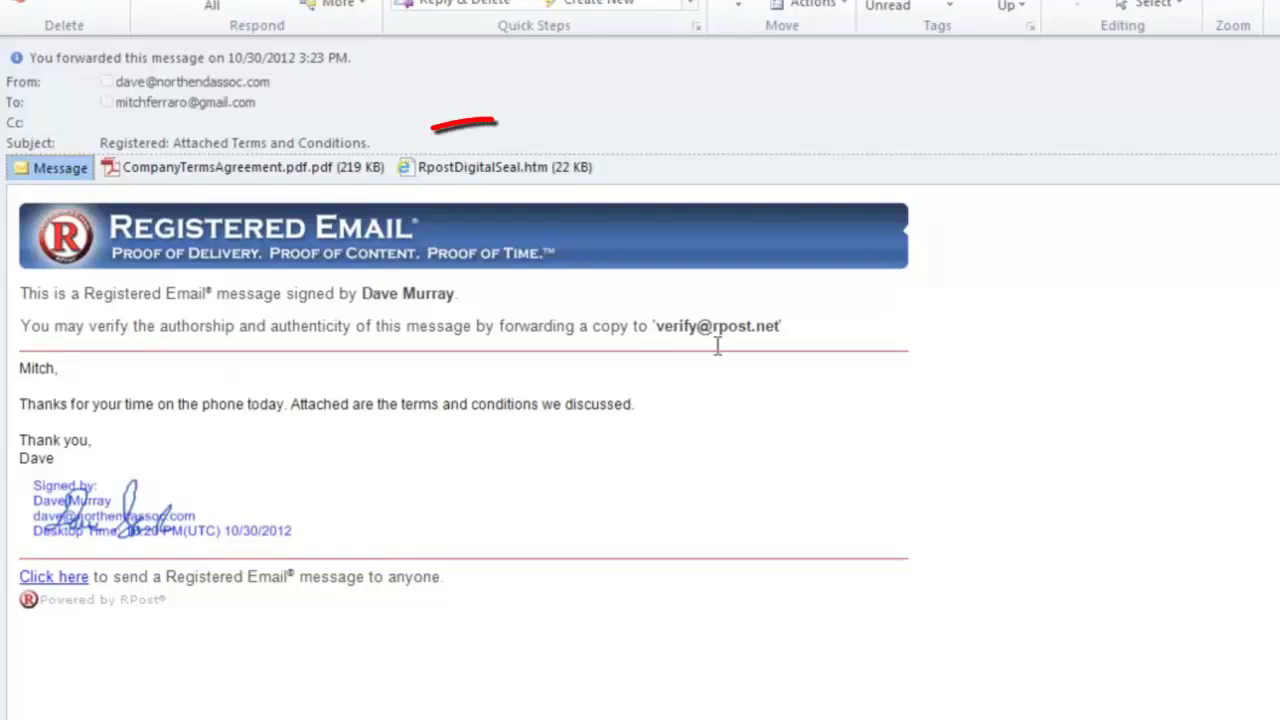
{"action": "double_click", "coordinate": [483, 178]}
{"action": "left_click", "coordinate": [668, 402]}
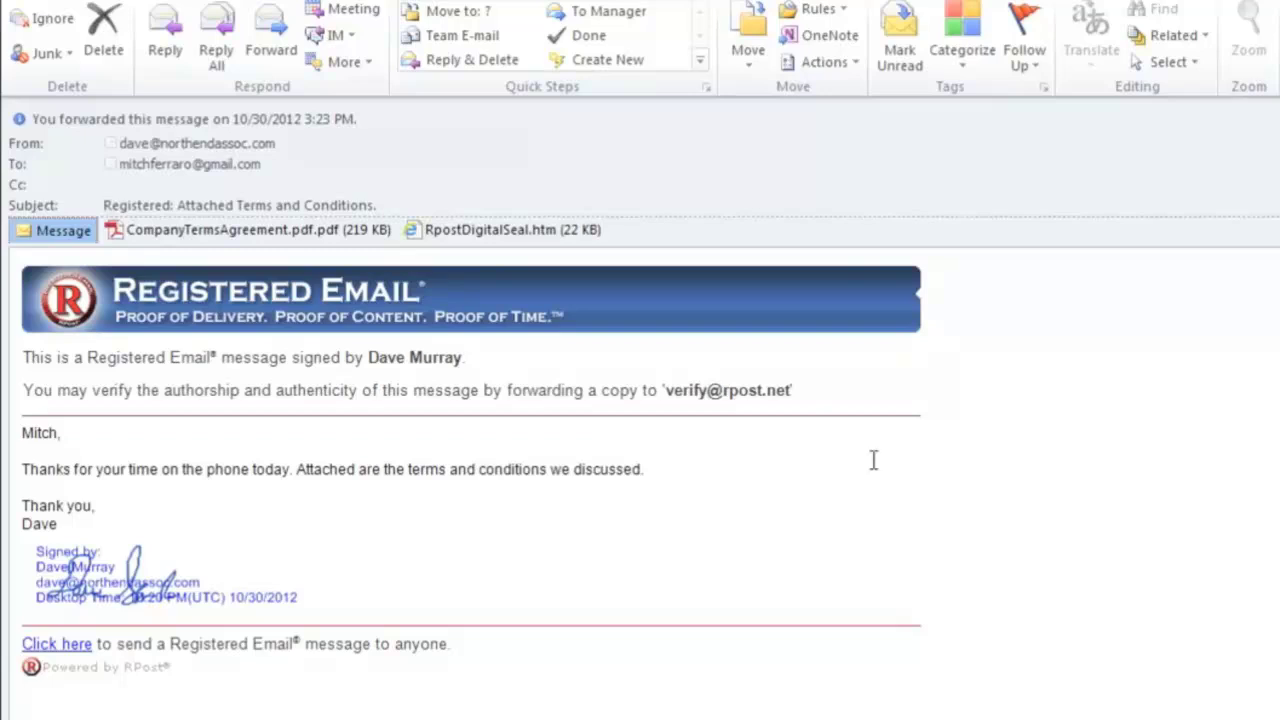
{"action": "left_click", "coordinate": [306, 44]}
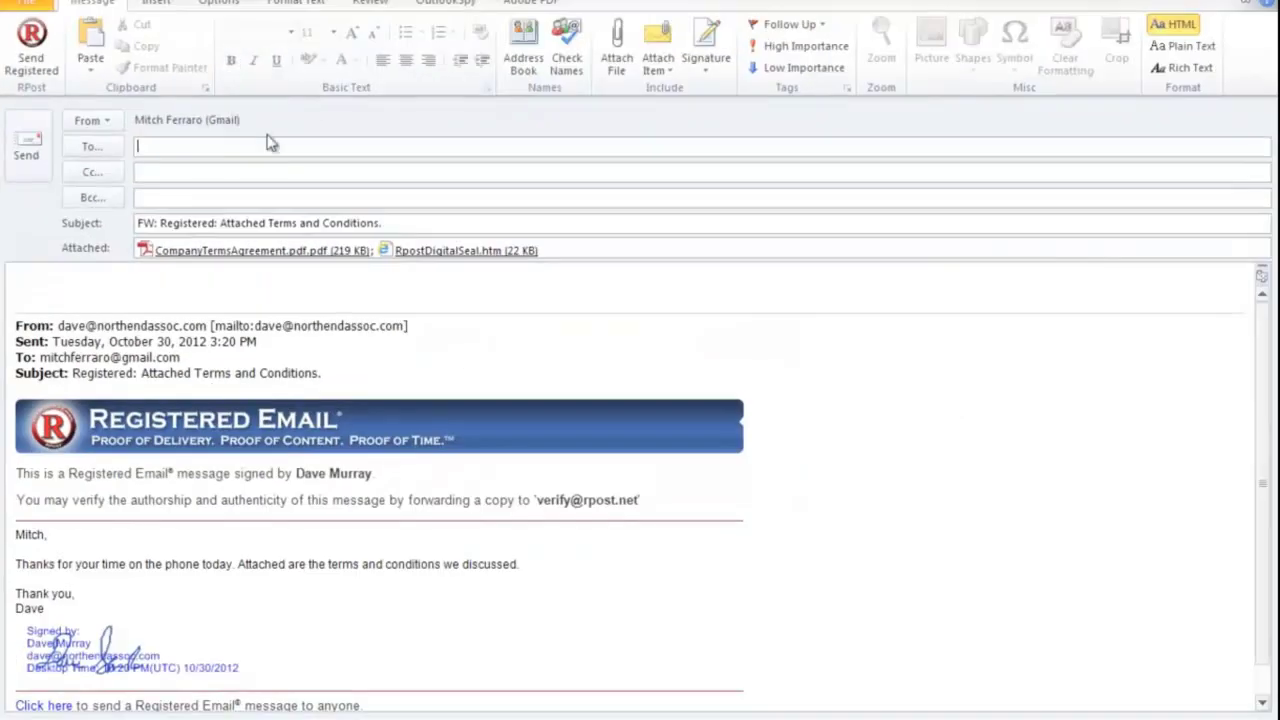
{"action": "key", "text": "ctrl+v"}
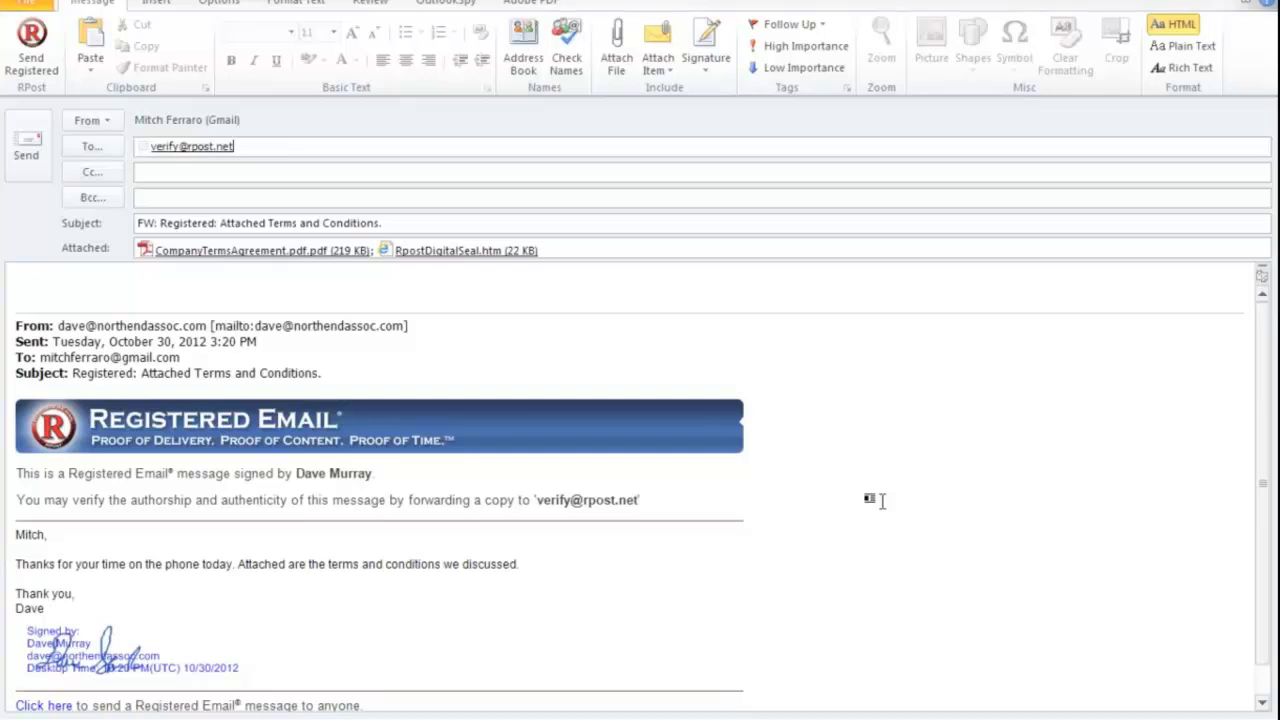
{"action": "left_click", "coordinate": [12, 160]}
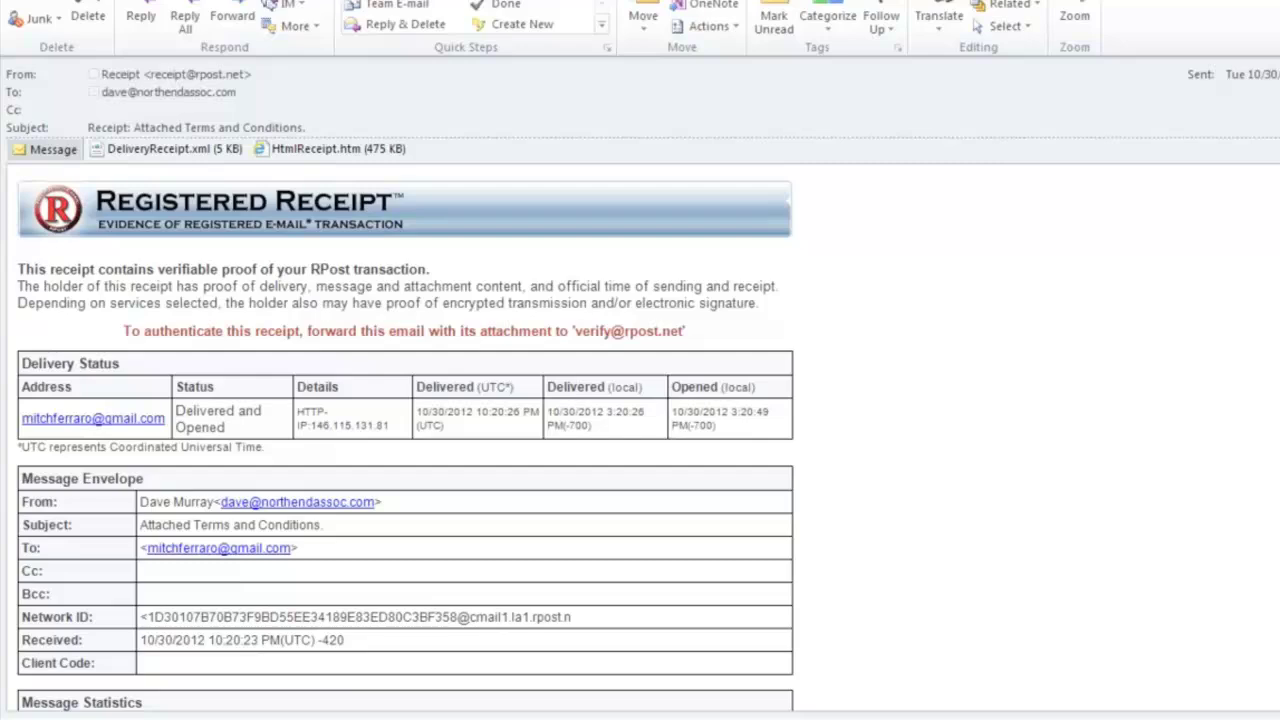
Scroll through the Registered Receipt to review its Delivery Status and Message Statistics
{"action": "scroll", "coordinate": [405, 437], "scroll_direction": "down", "scroll_amount": 14}
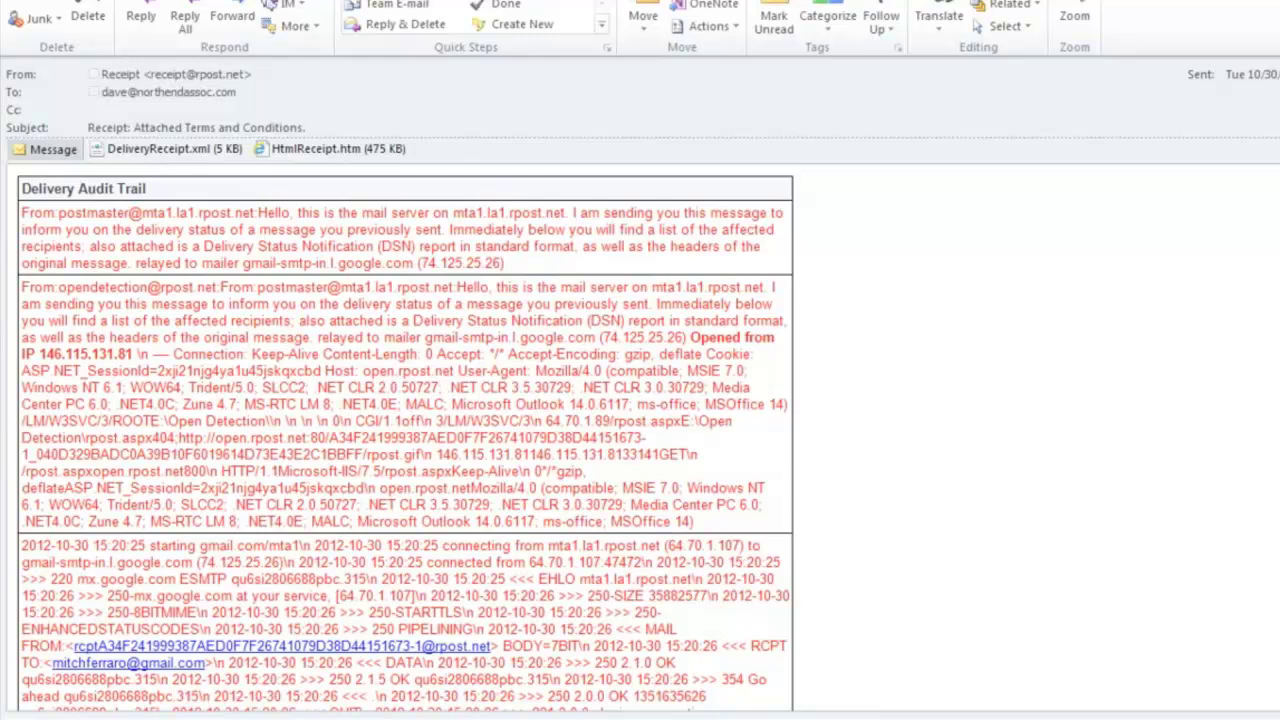
{"action": "scroll", "coordinate": [405, 437], "scroll_direction": "up", "scroll_amount": 10}
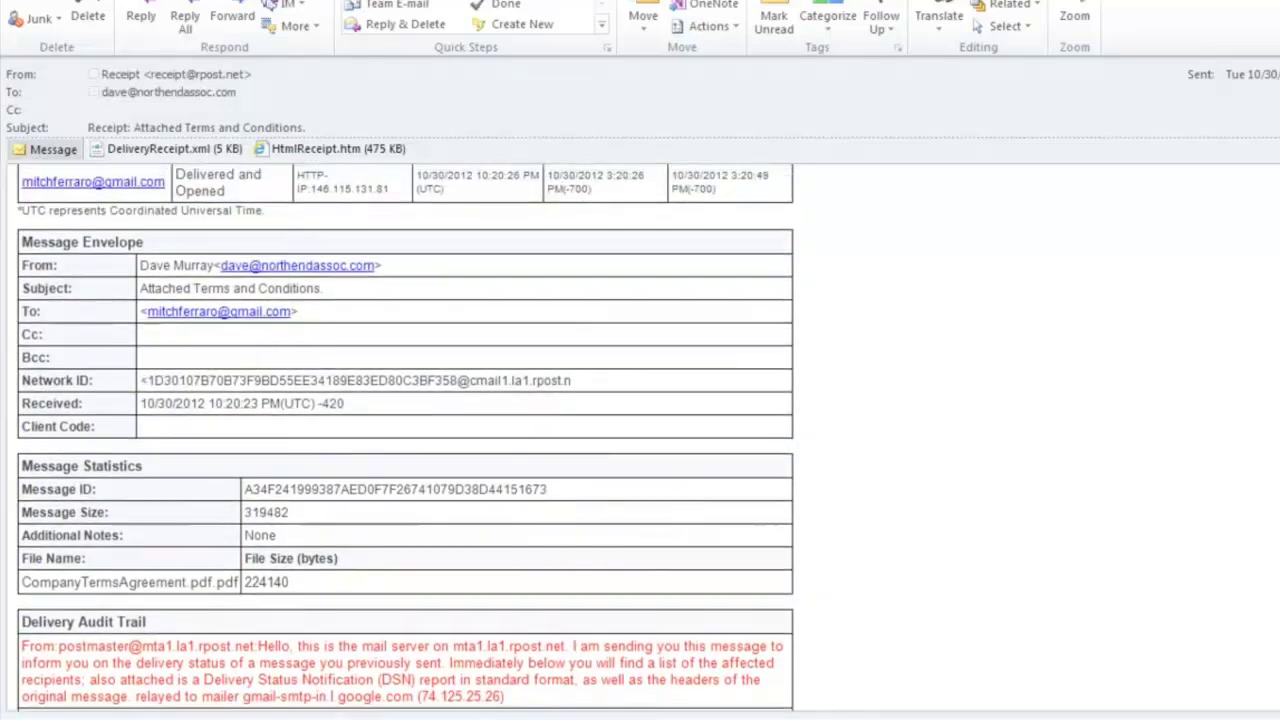
{"action": "scroll", "coordinate": [405, 437], "scroll_direction": "up", "scroll_amount": 2}
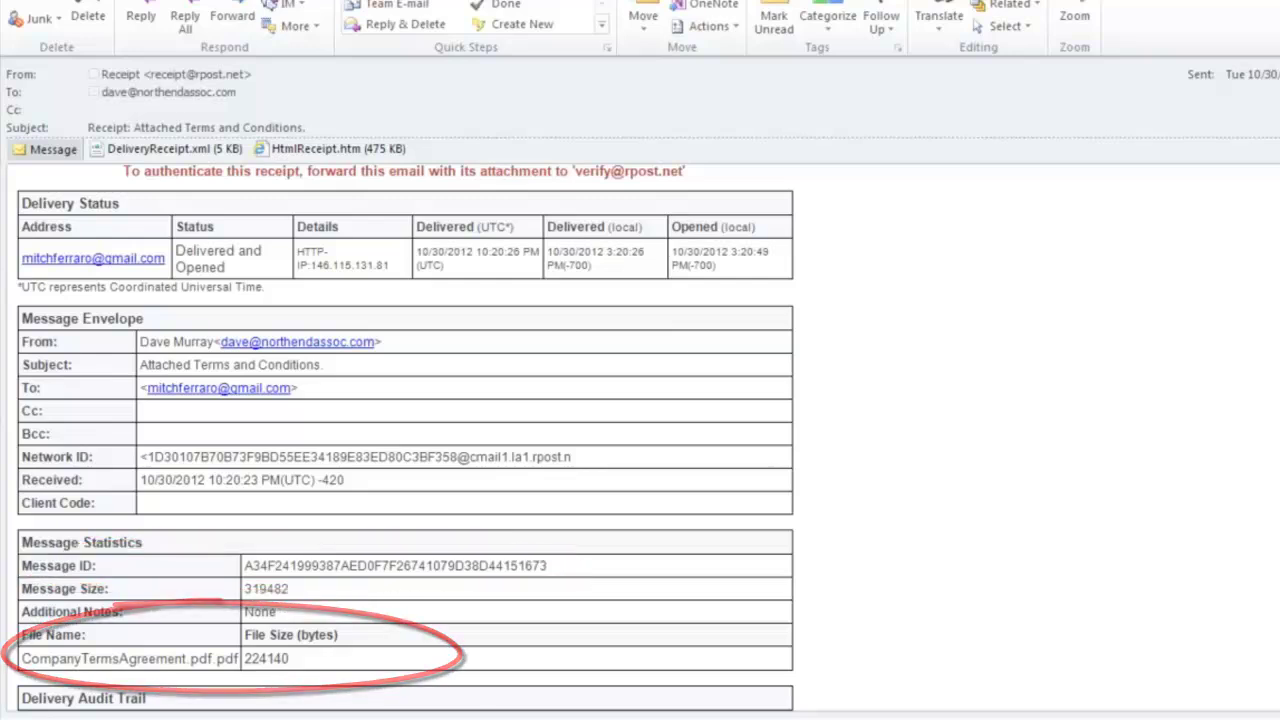
{"action": "scroll", "coordinate": [405, 440], "scroll_direction": "up", "scroll_amount": 3}
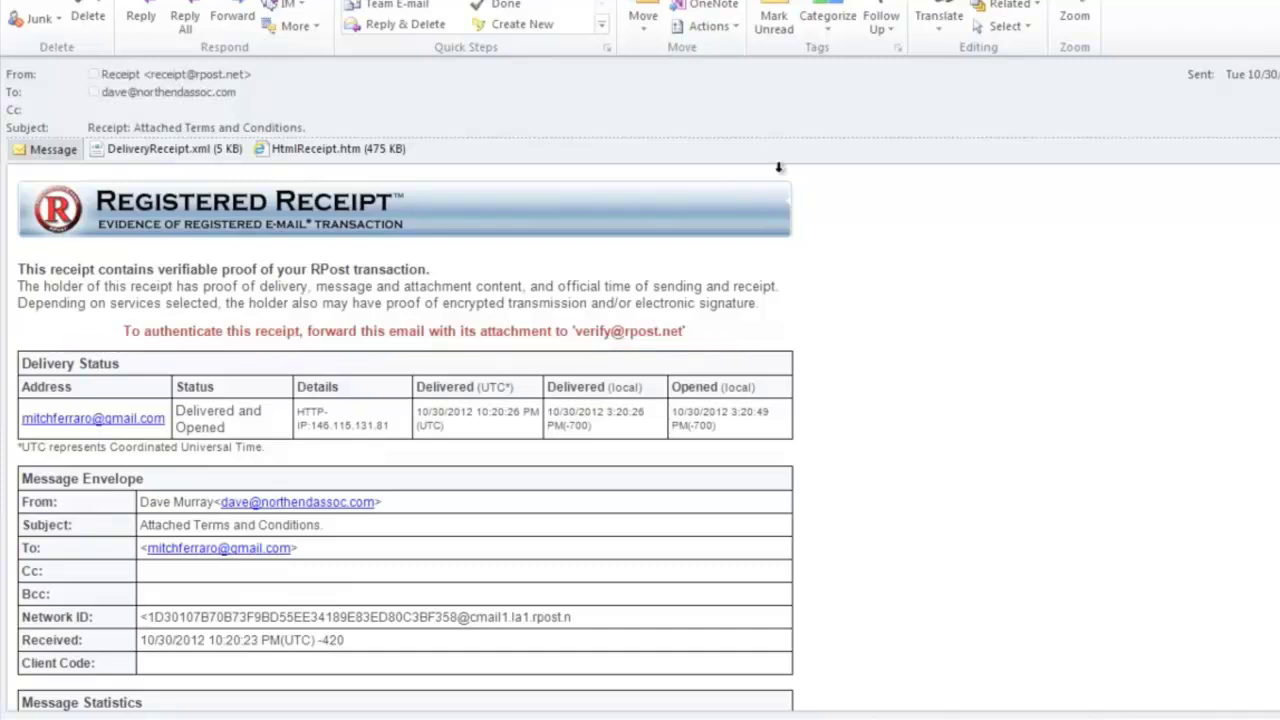
{"action": "left_click", "coordinate": [246, 29]}
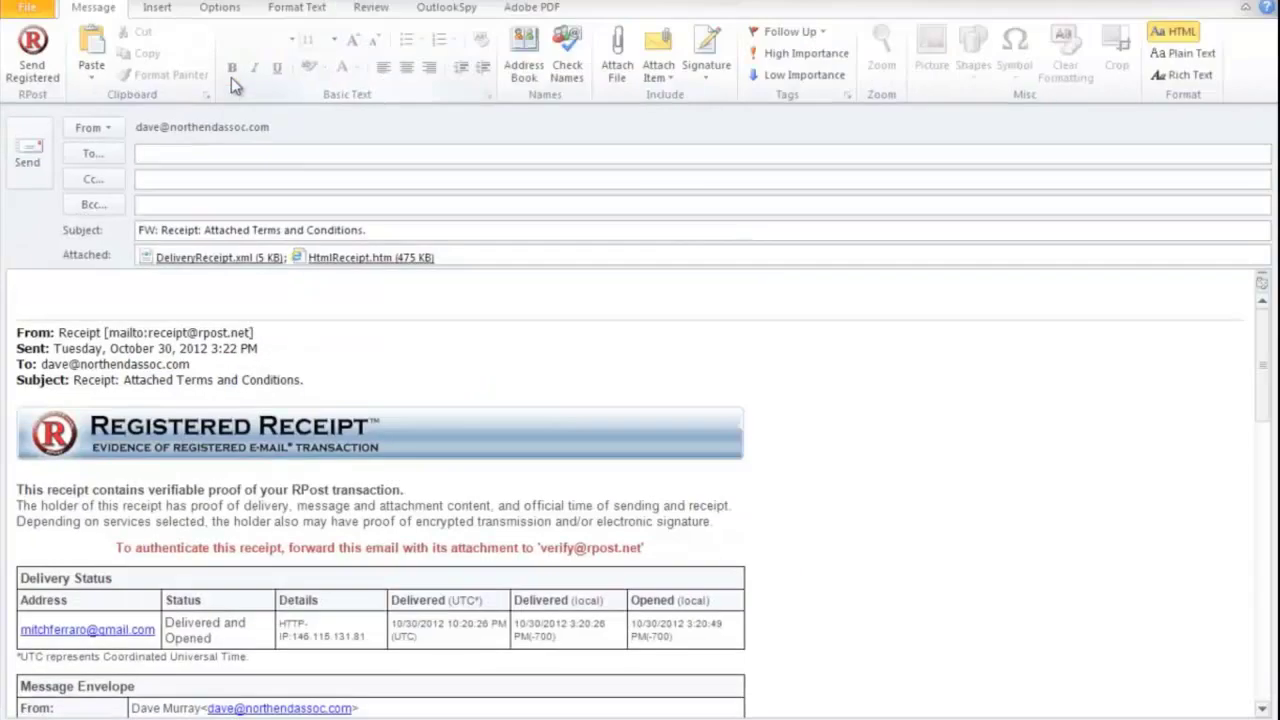
{"action": "key", "text": "ctrl+v"}
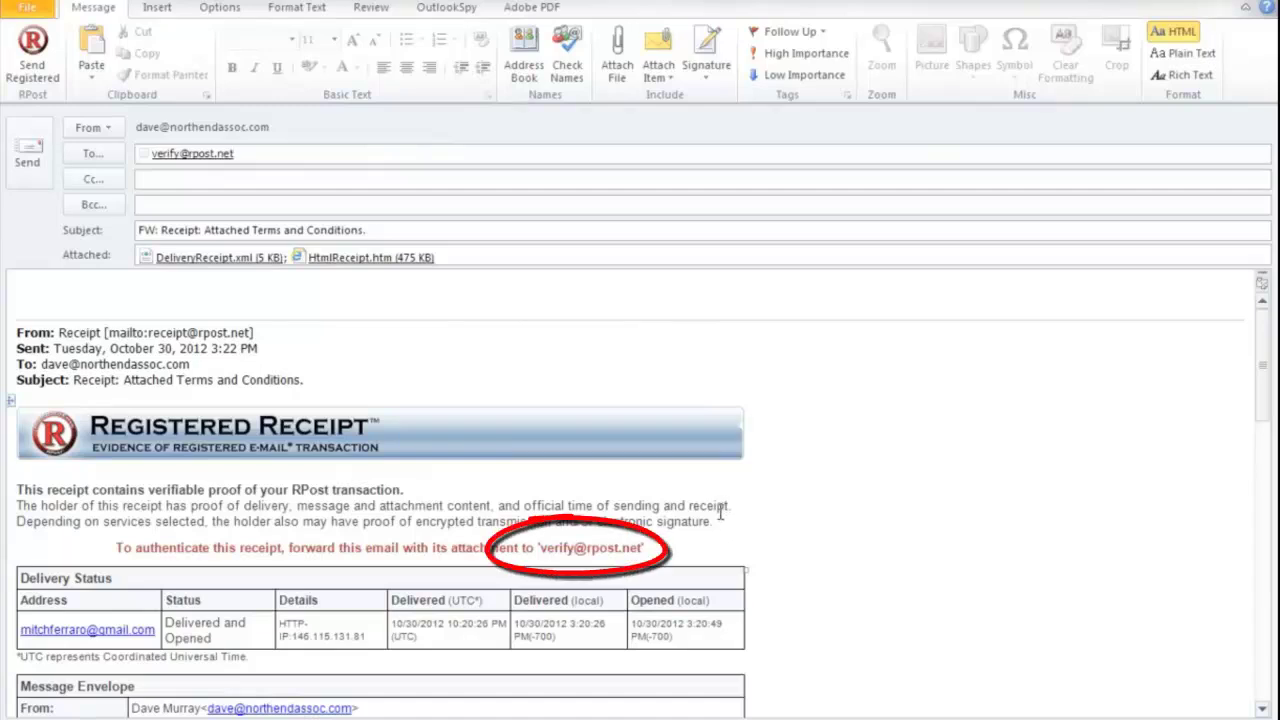
{"action": "left_click", "coordinate": [24, 180]}
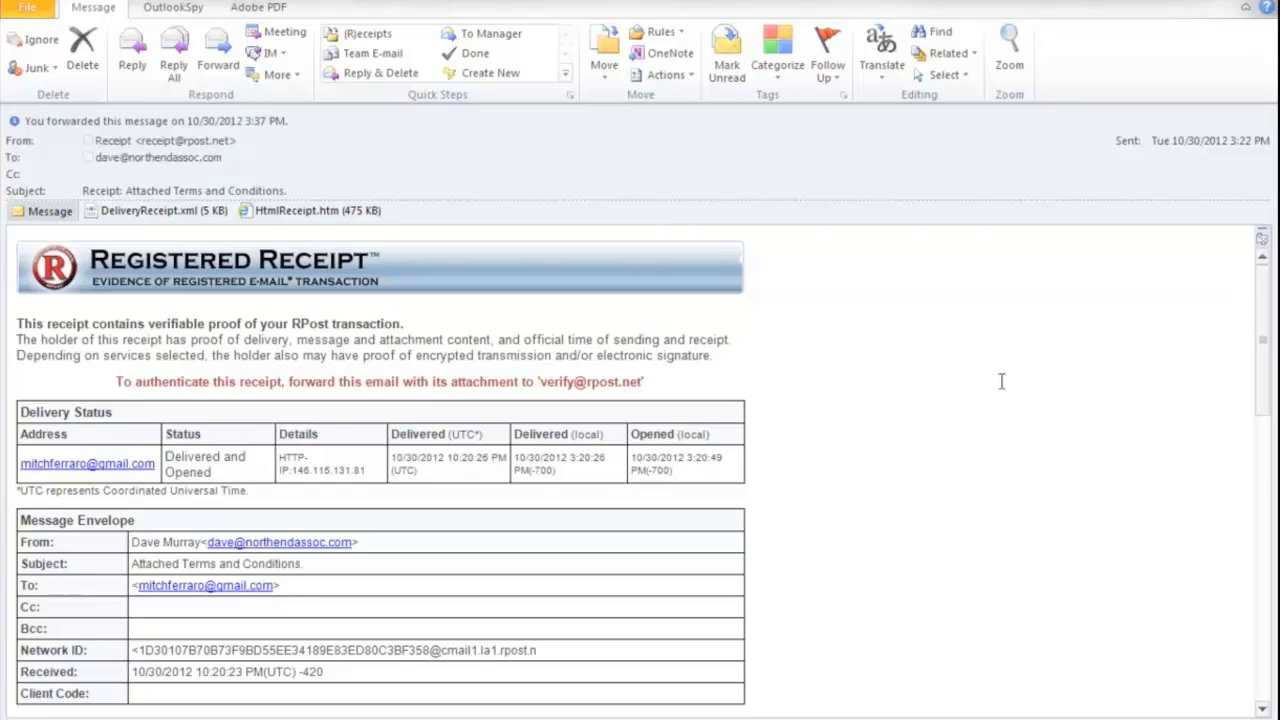
Open the Authentication reply from the inbox and view its SMTP LOG-1.log attachment
{"action": "key", "text": "Escape"}
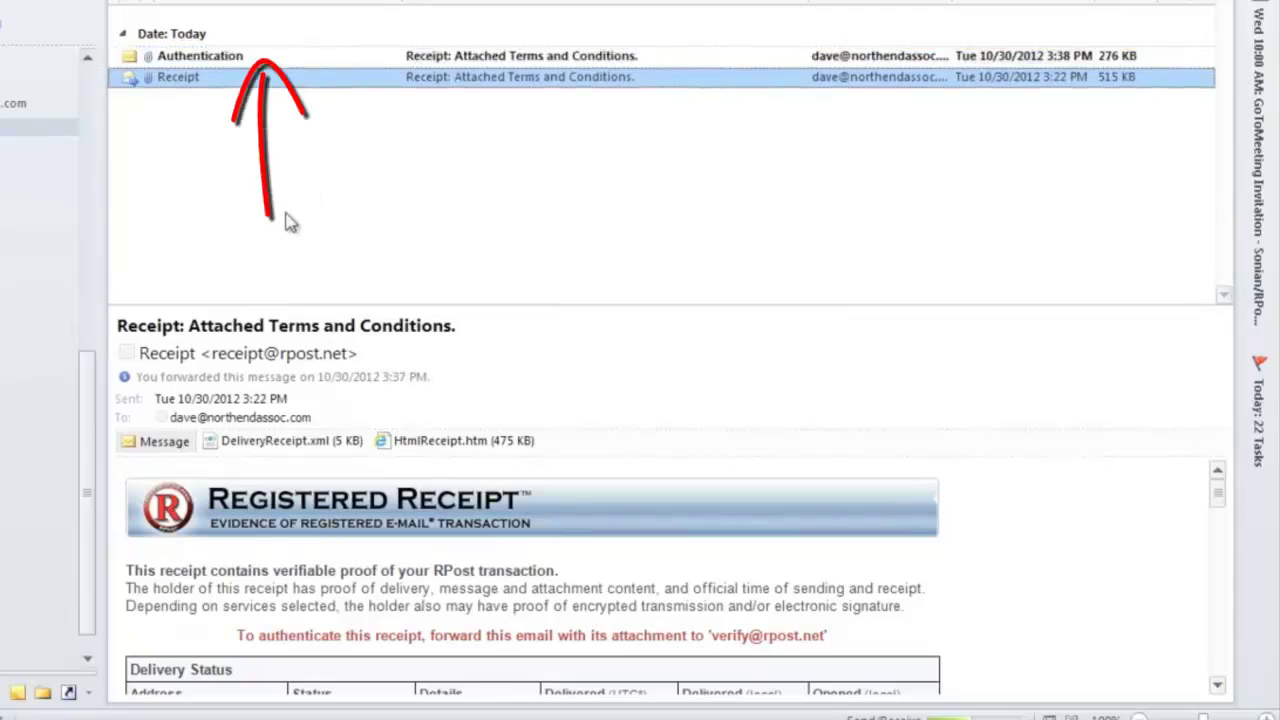
{"action": "double_click", "coordinate": [337, 58]}
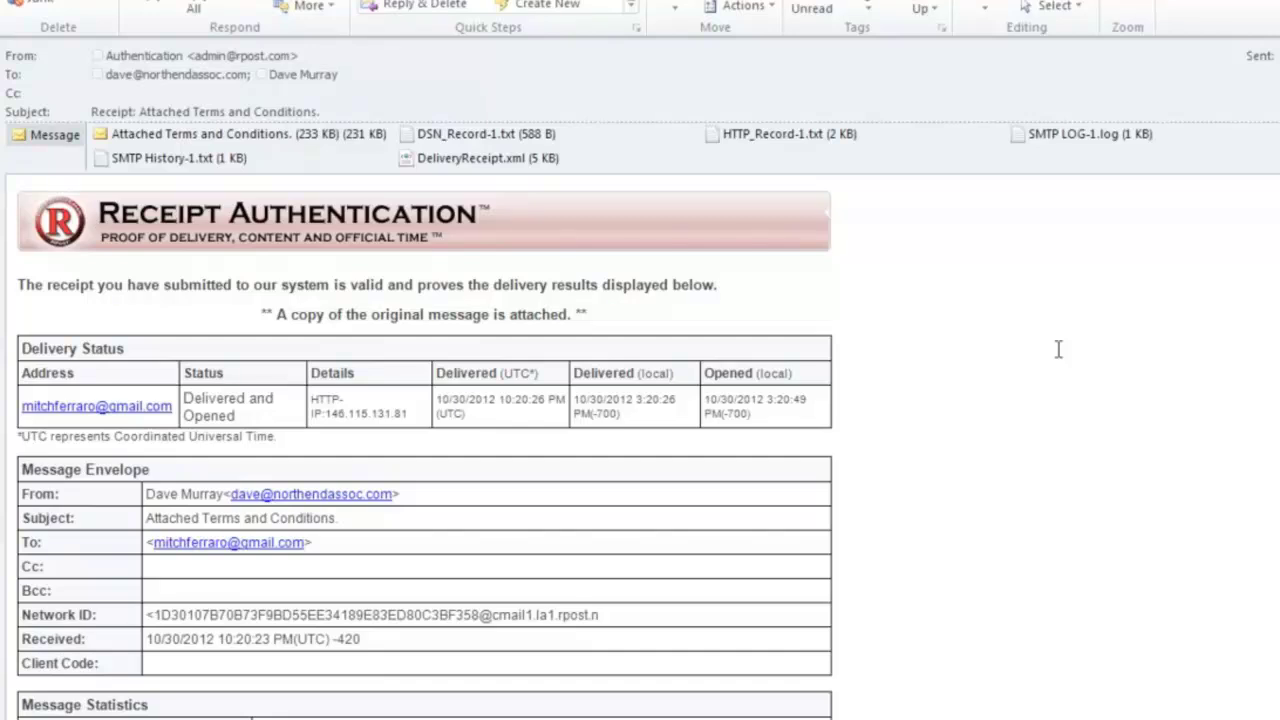
{"action": "left_click", "coordinate": [1060, 138]}
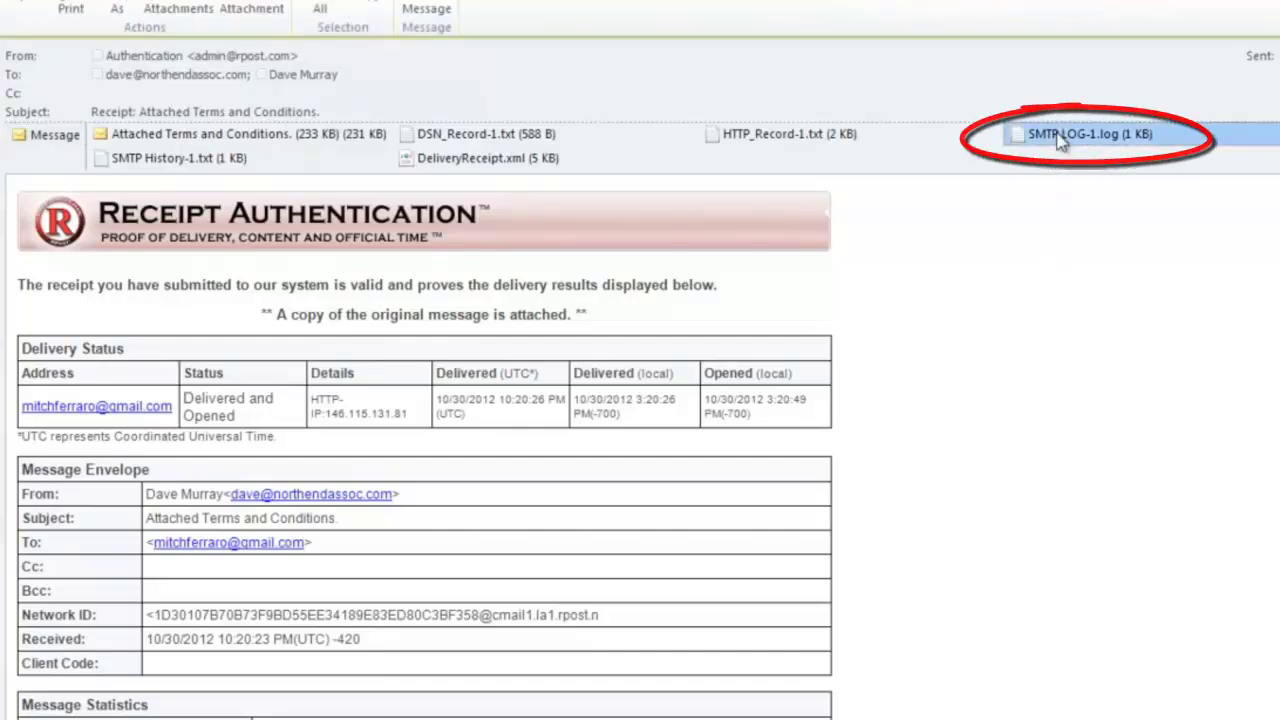
{"action": "double_click", "coordinate": [1060, 138]}
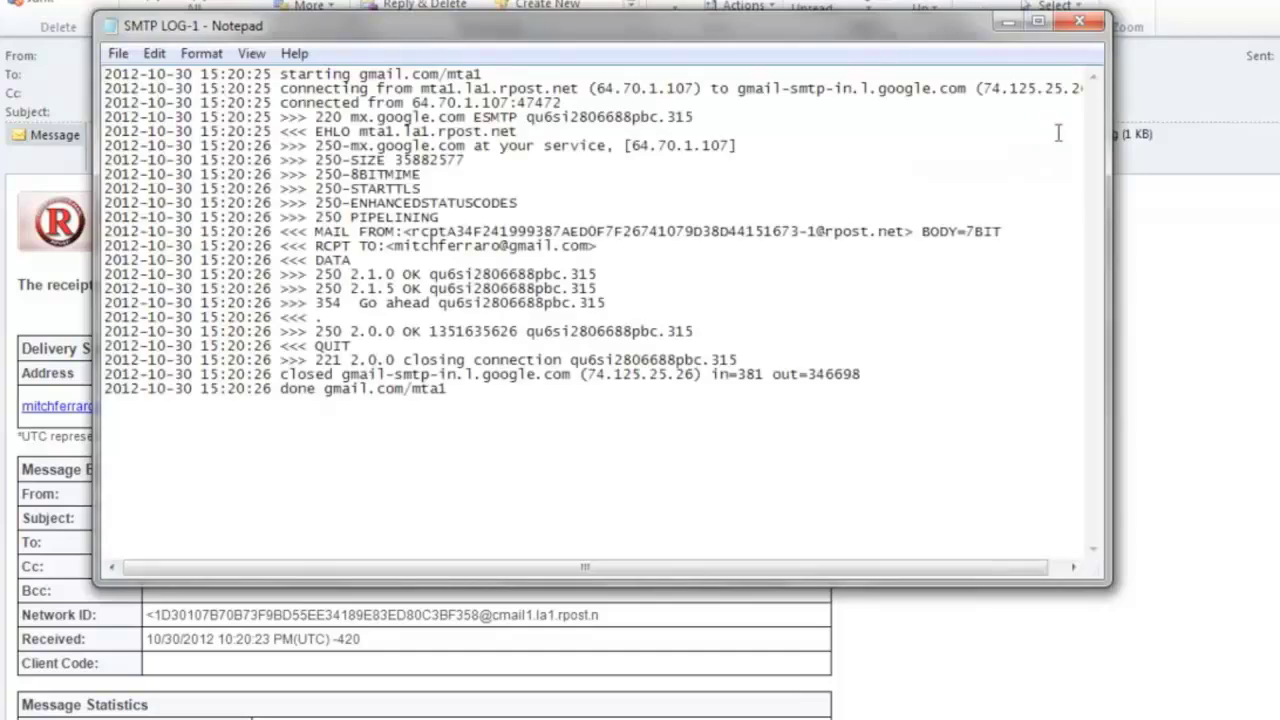
{"action": "left_click", "coordinate": [1079, 21]}
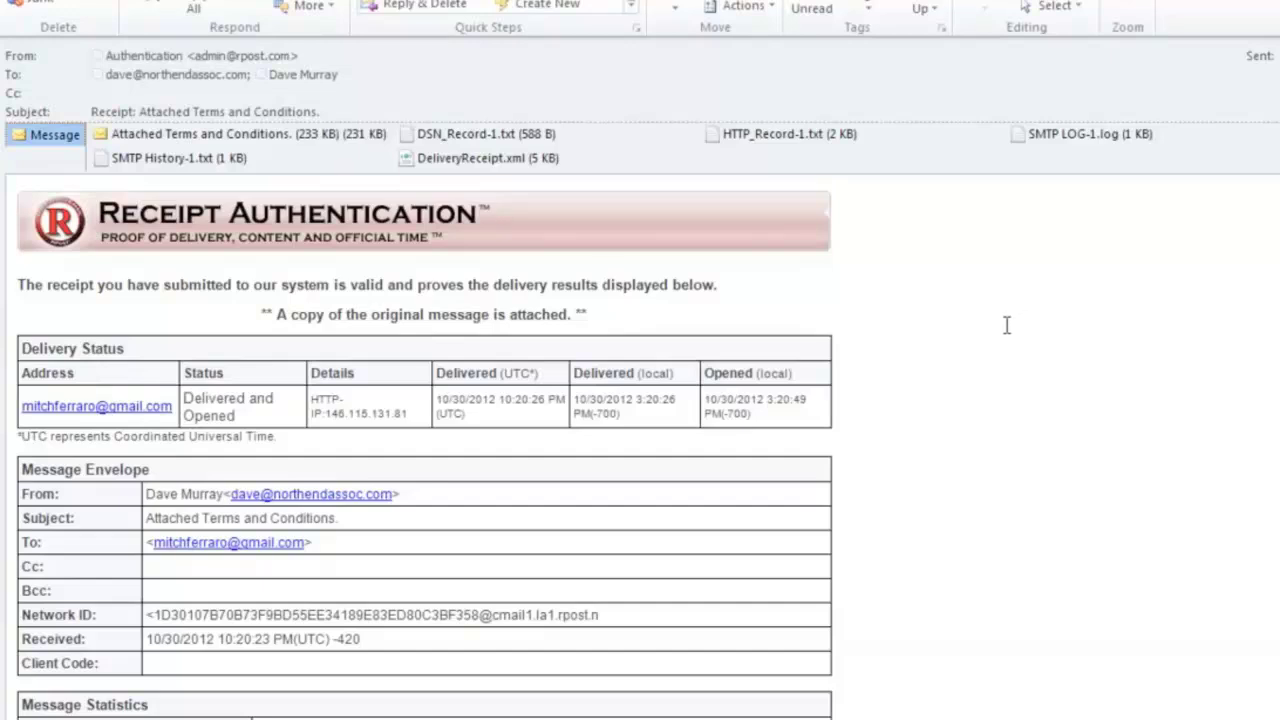
{"action": "double_click", "coordinate": [185, 140]}
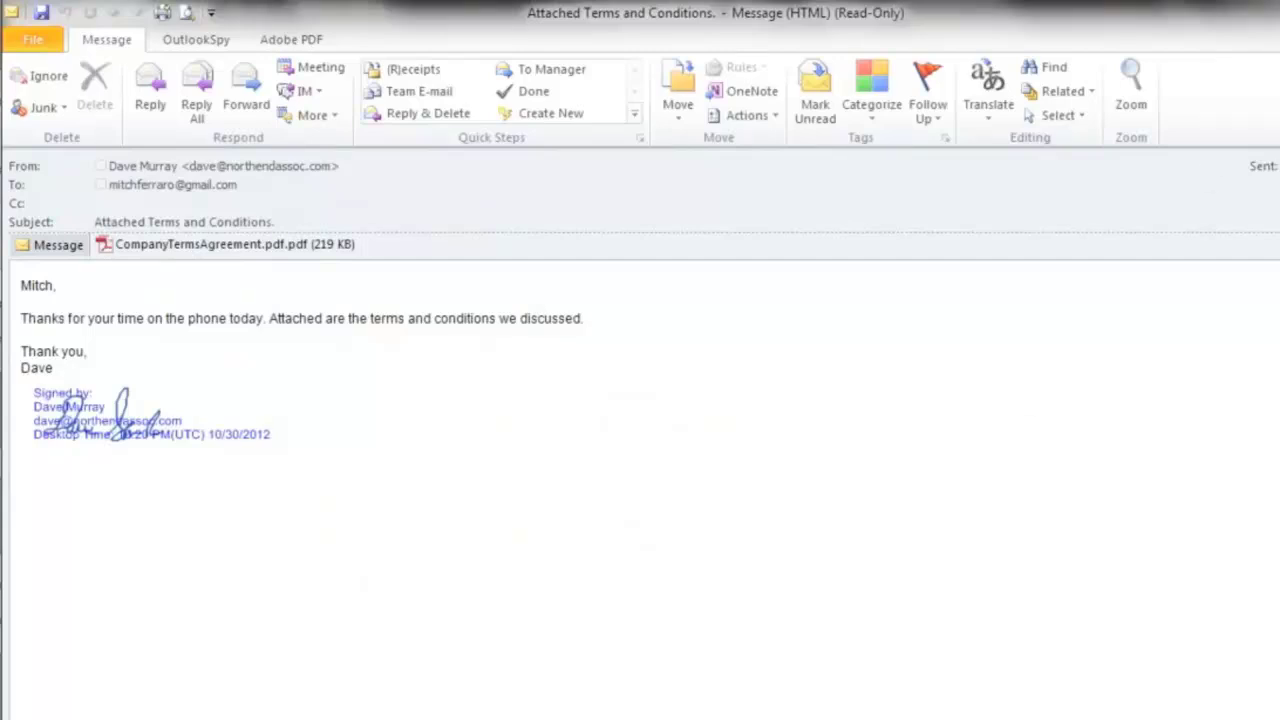
{"action": "key", "text": "Escape"}
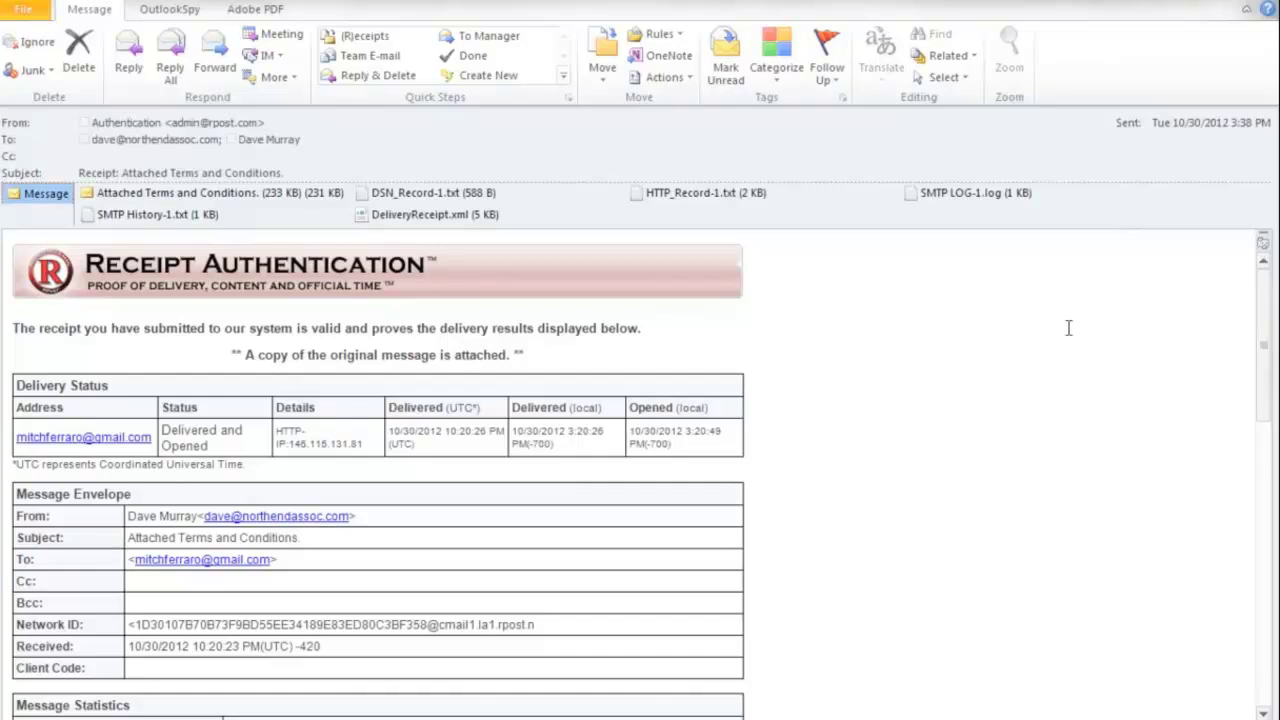